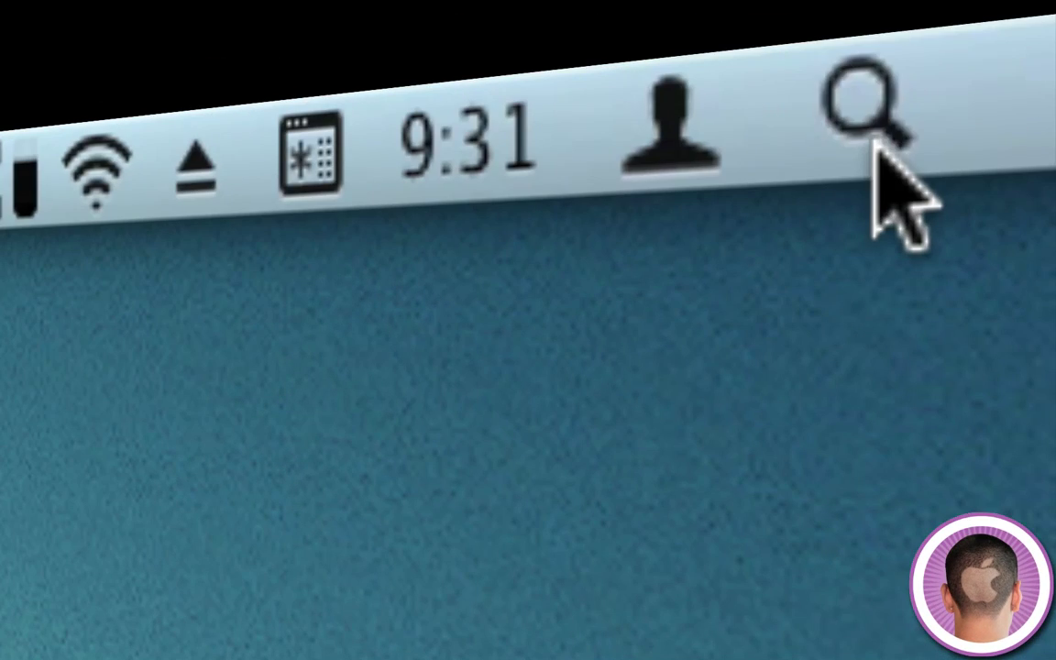
Search Spotlight for 'disk util' to find Disk Utility
click(990, 128)
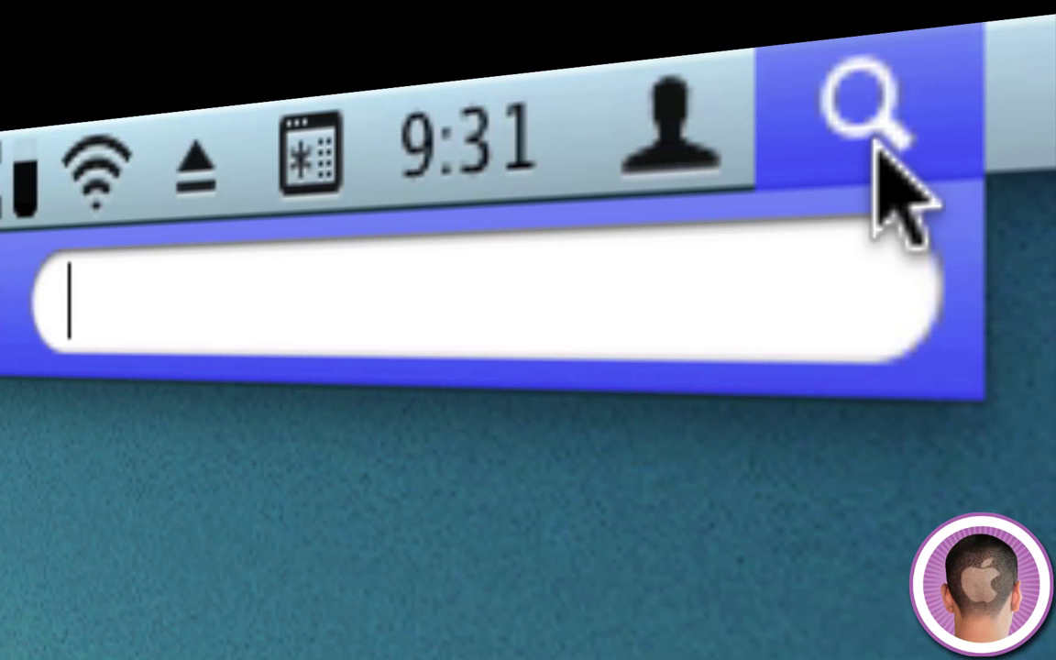
text(disk)
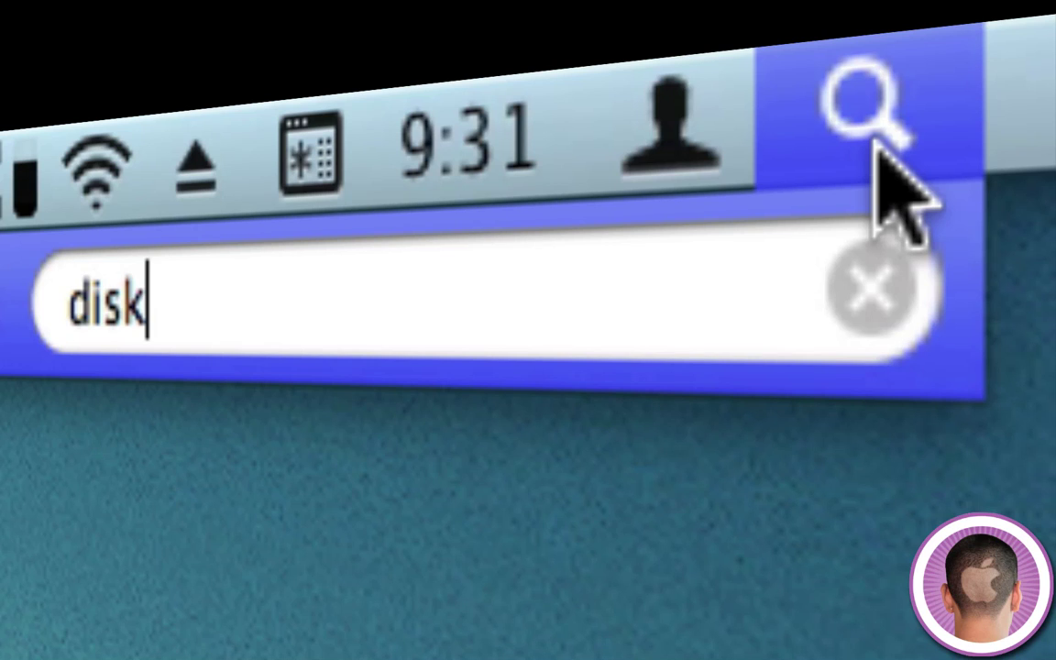
text( uti)
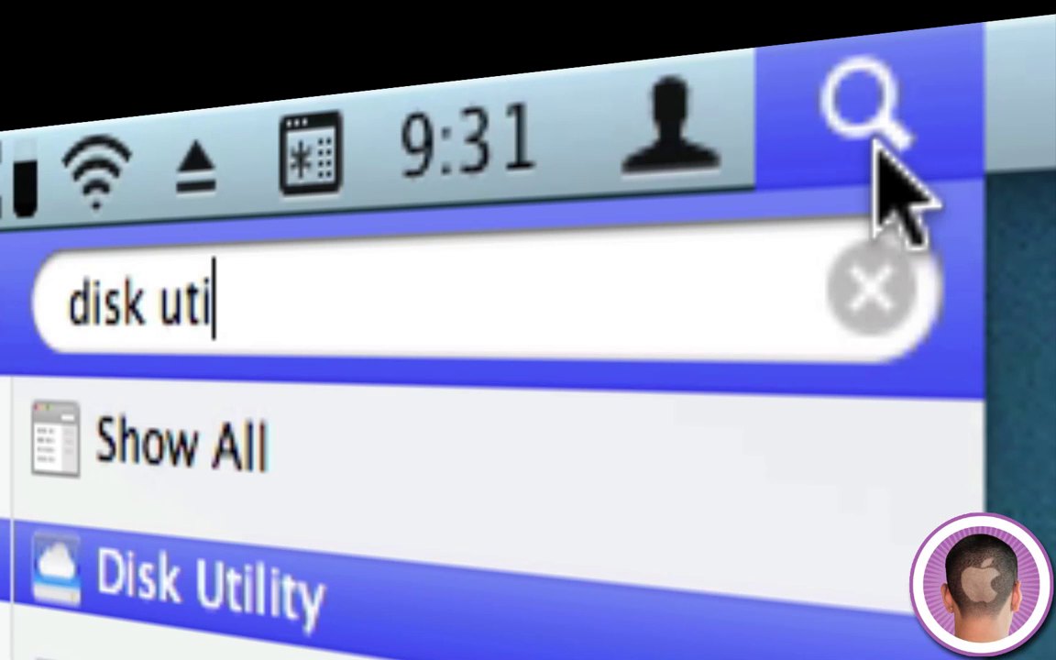
text(l)
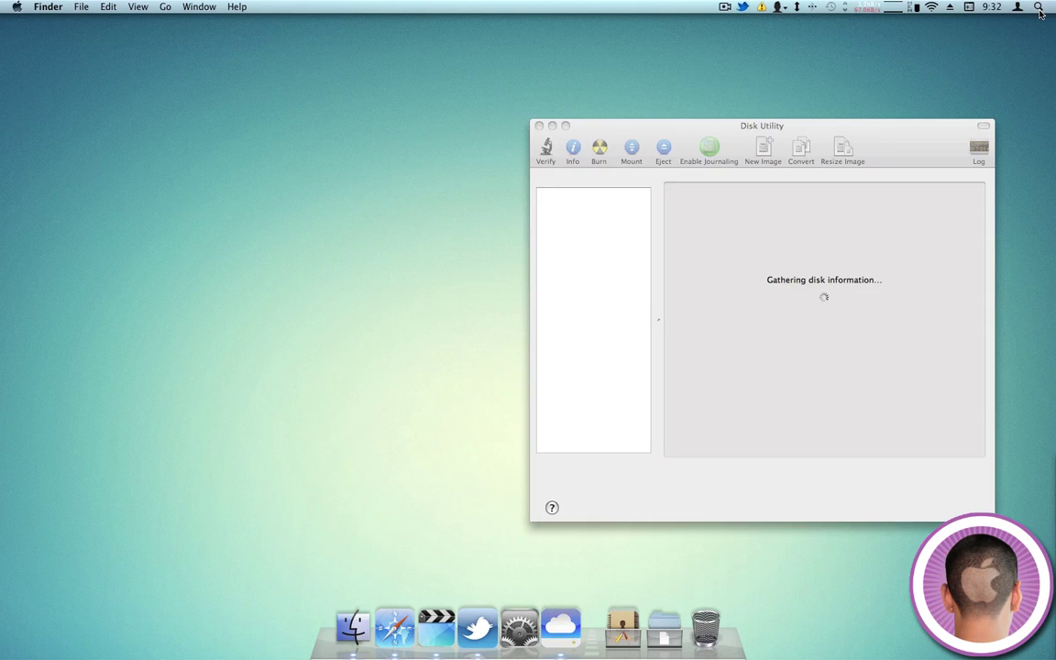
Select the whole 2.03 GB Kingston DataTraveler disk in the sidebar, not its USB volume
drag(898, 147, 705, 135)
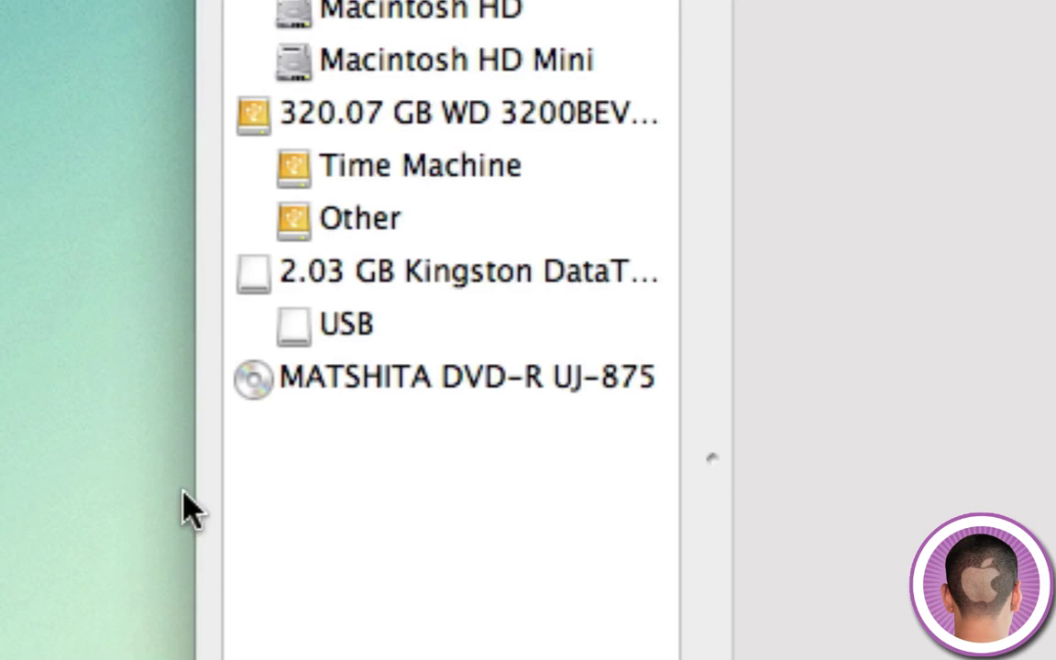
click(426, 268)
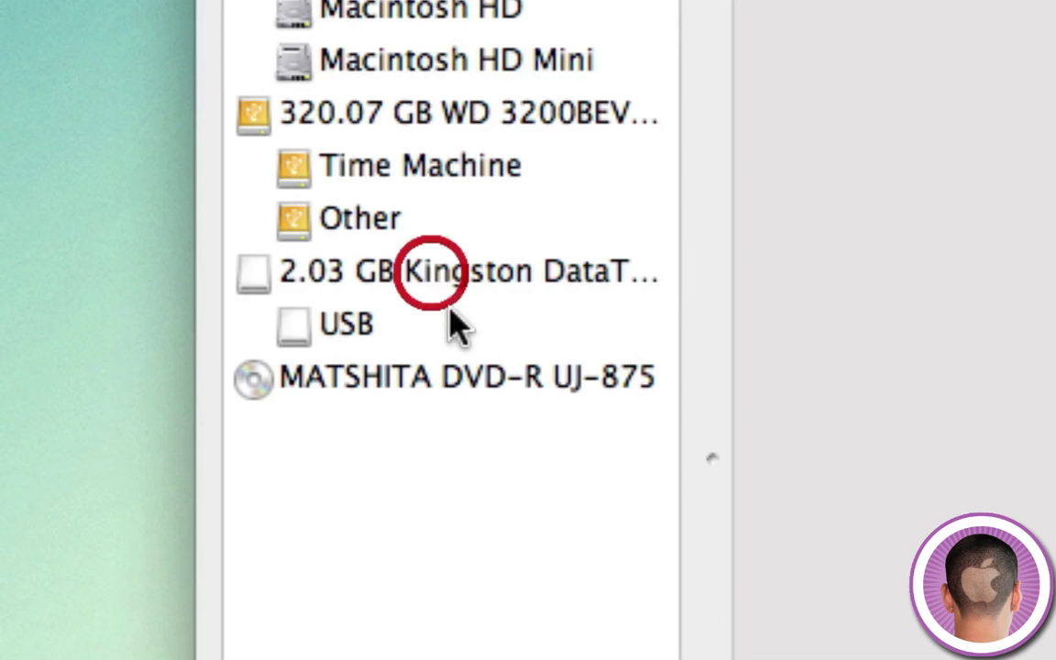
click(447, 330)
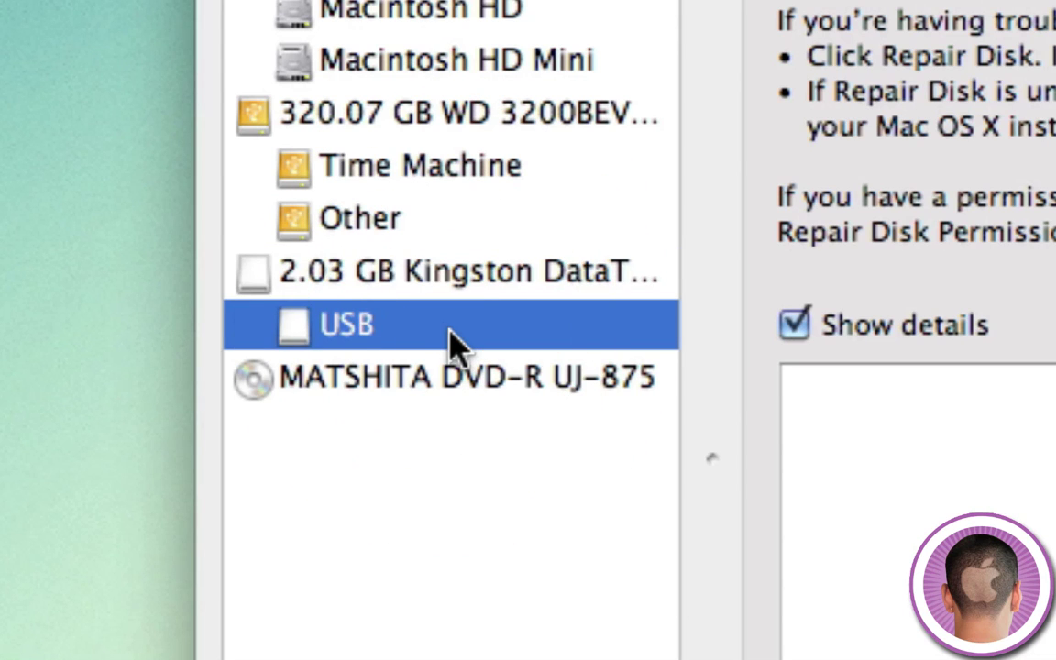
click(488, 283)
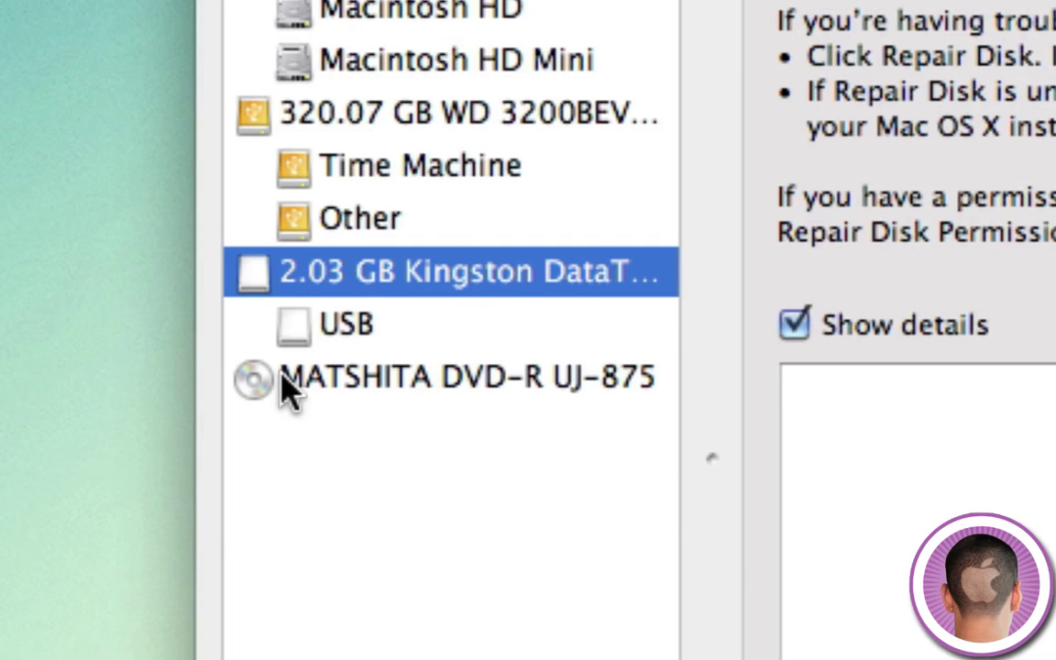
click(358, 326)
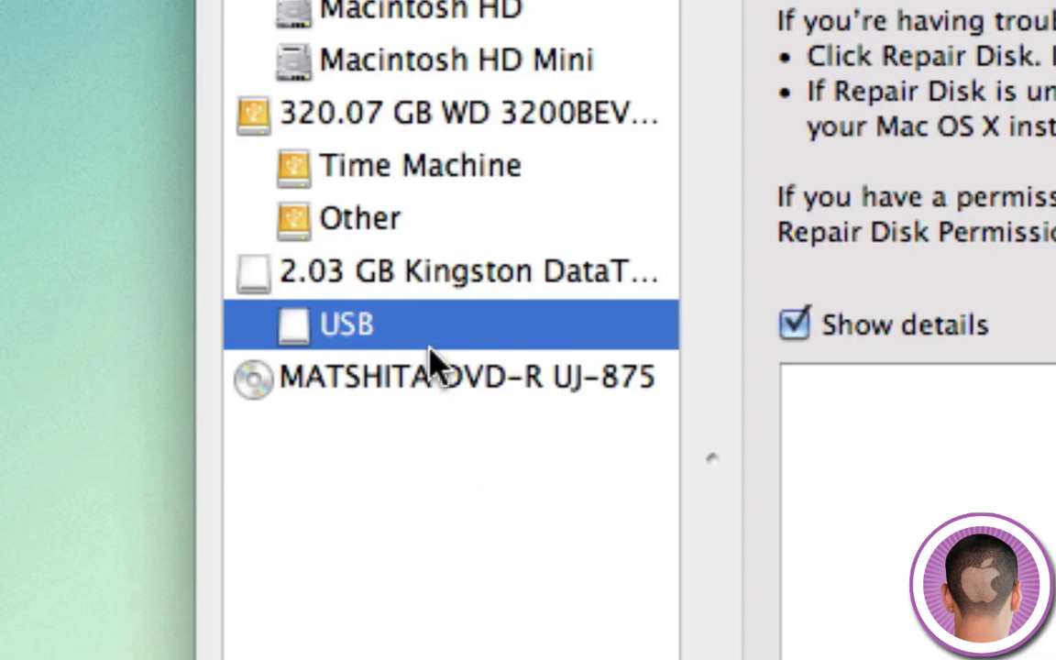
click(516, 292)
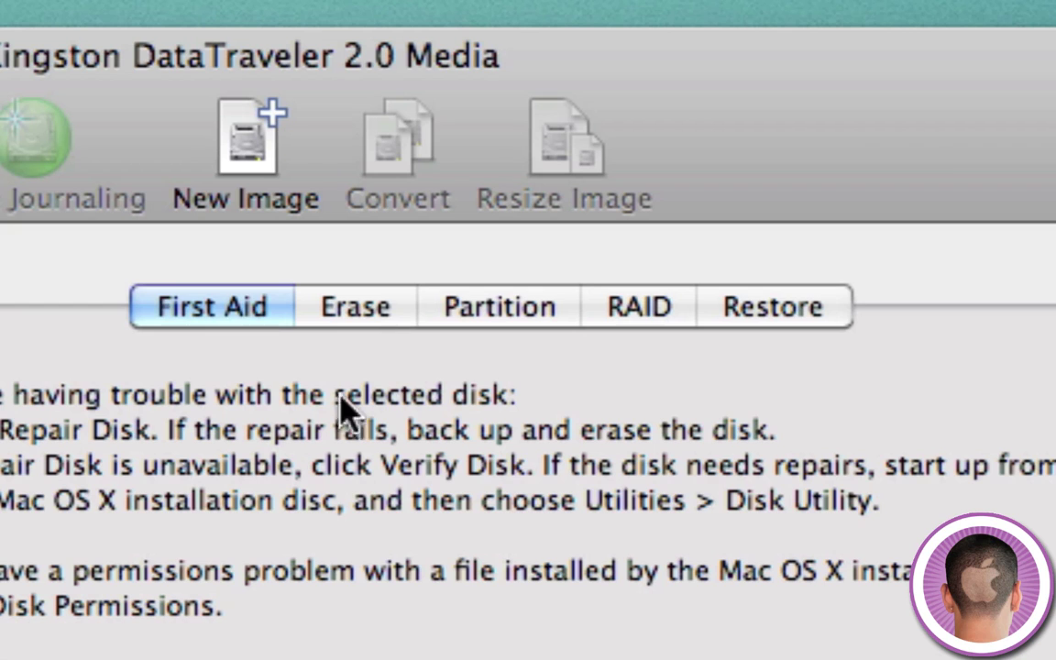
Set the drive's erase format to Mac OS Extended (Journaled)
click(365, 316)
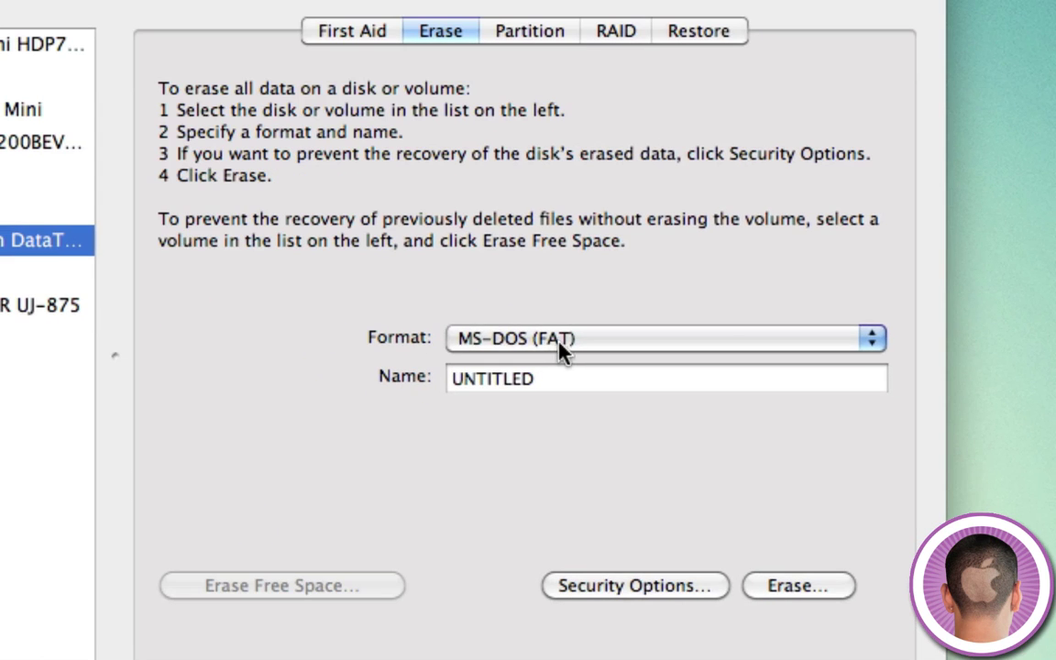
click(478, 353)
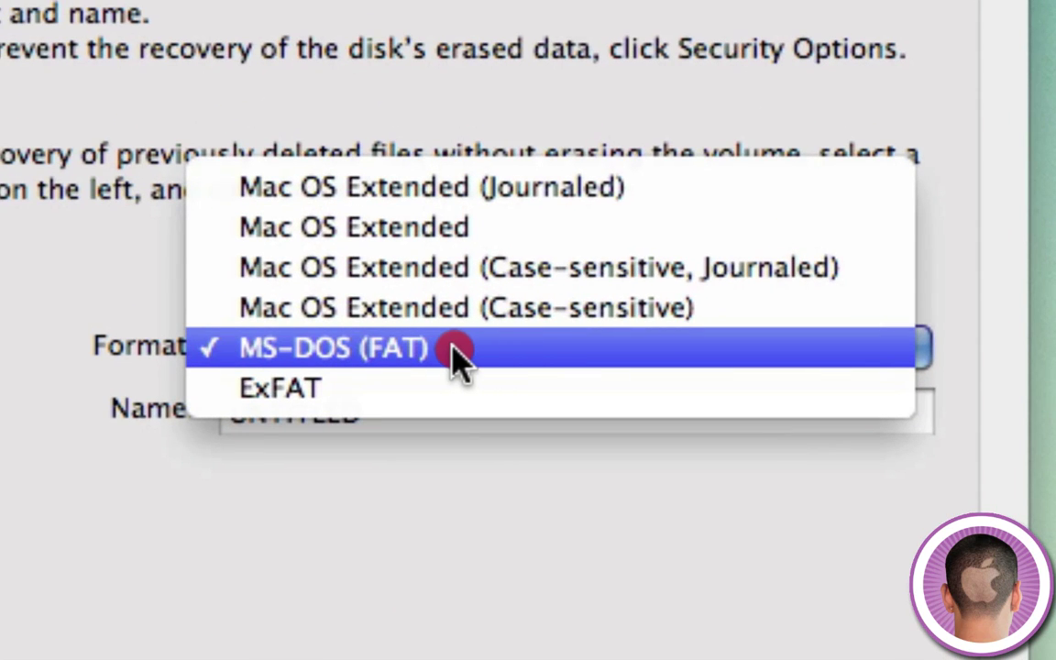
click(5, 354)
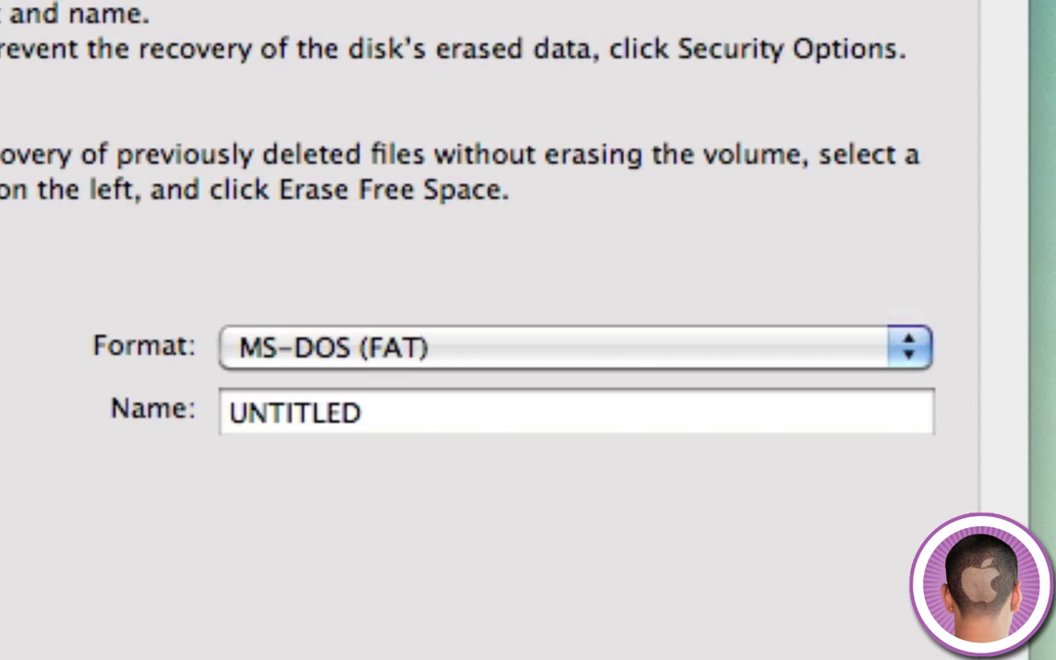
click(437, 359)
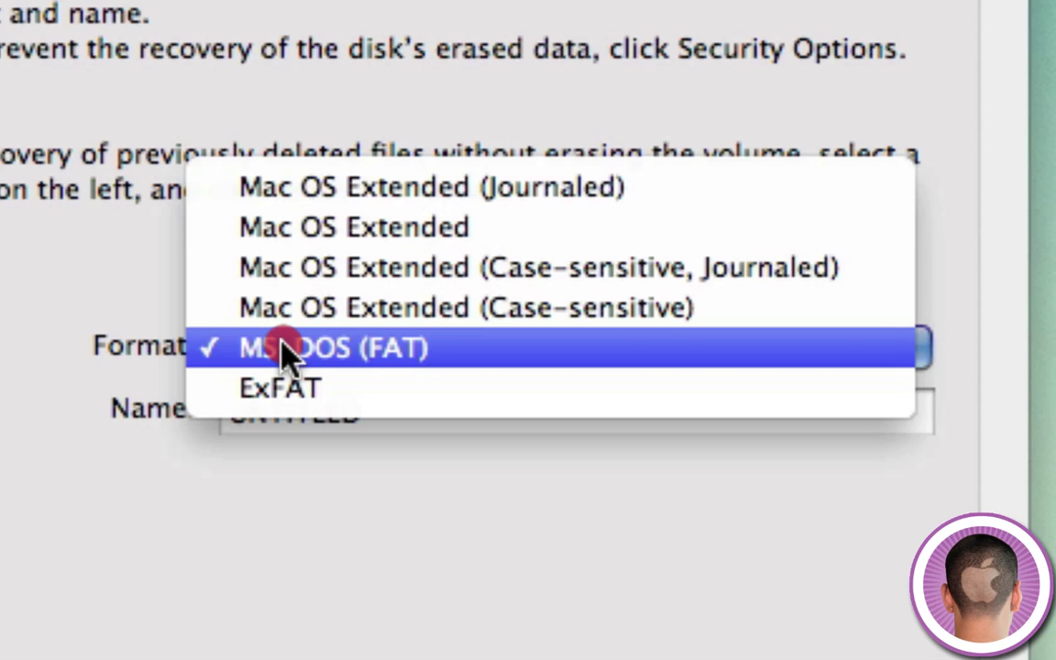
click(205, 359)
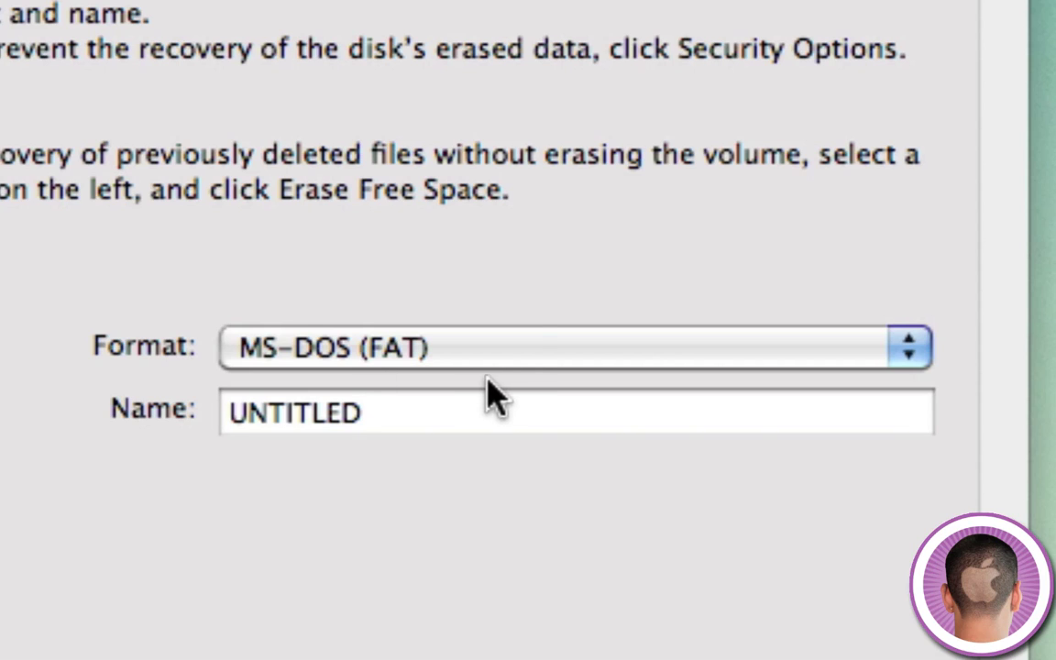
click(521, 356)
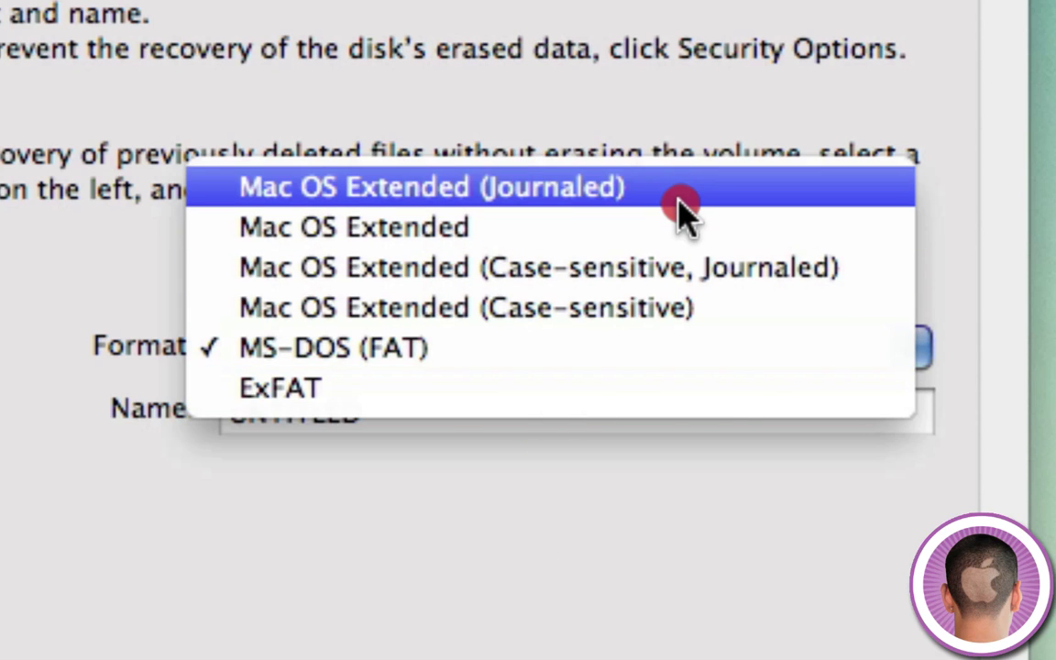
click(683, 207)
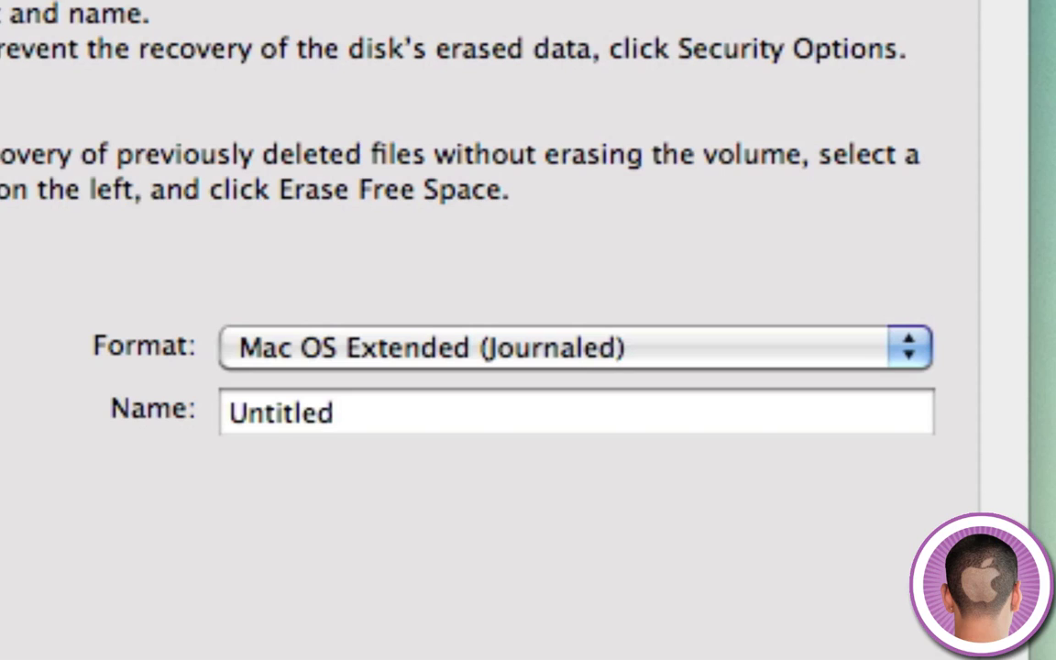
Replace the default volume name Untitled with 'Flash Drive'
drag(455, 413, 156, 414)
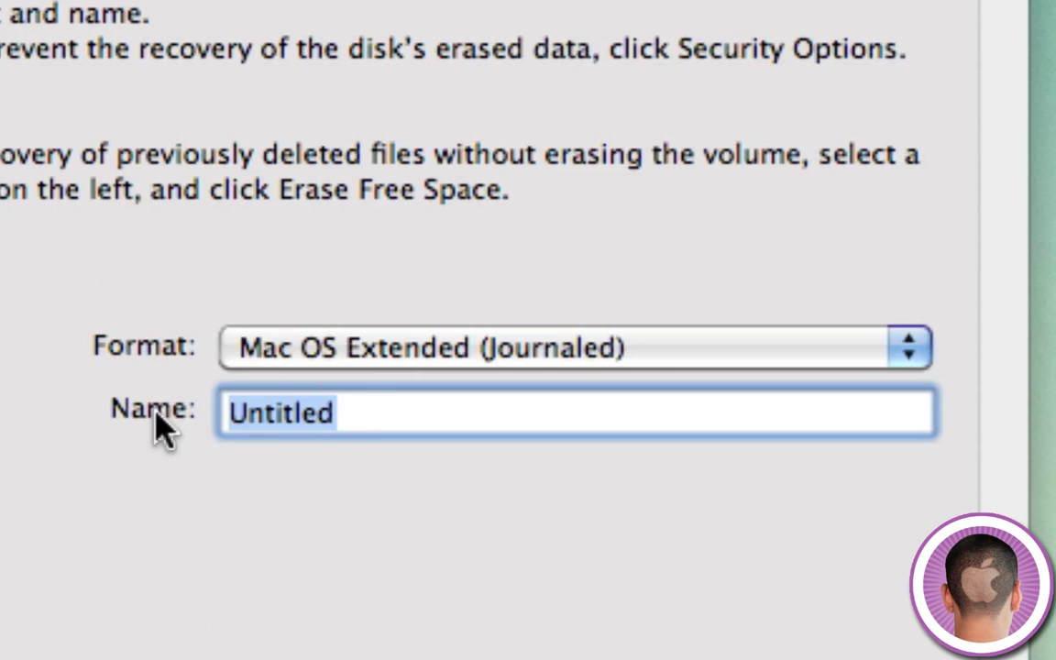
key(BackSpace)
text(Flas)
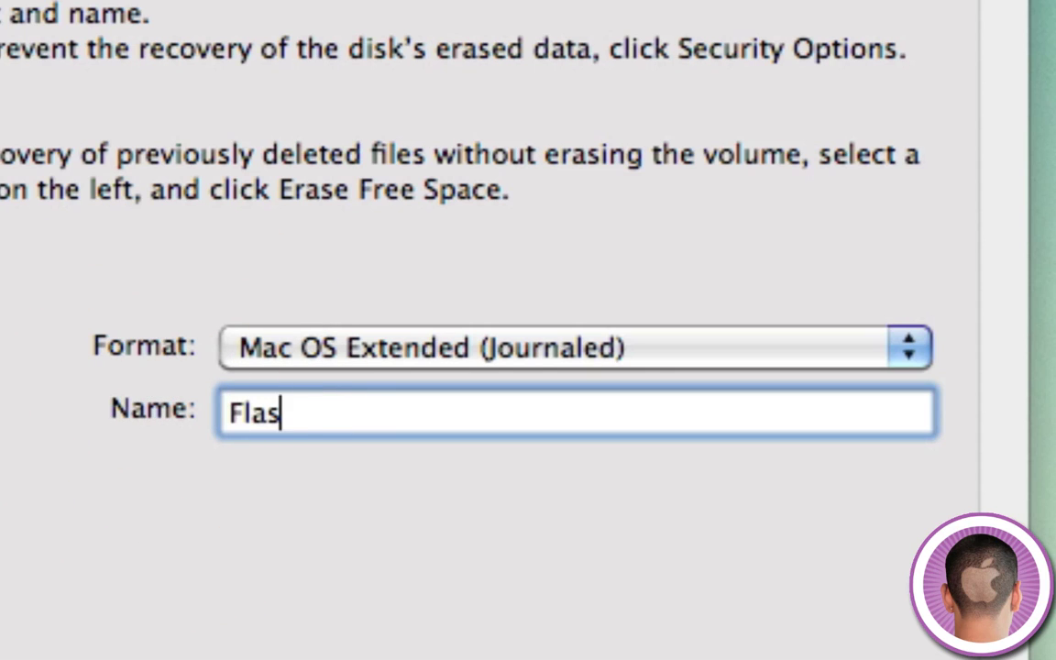
text(h Drive)
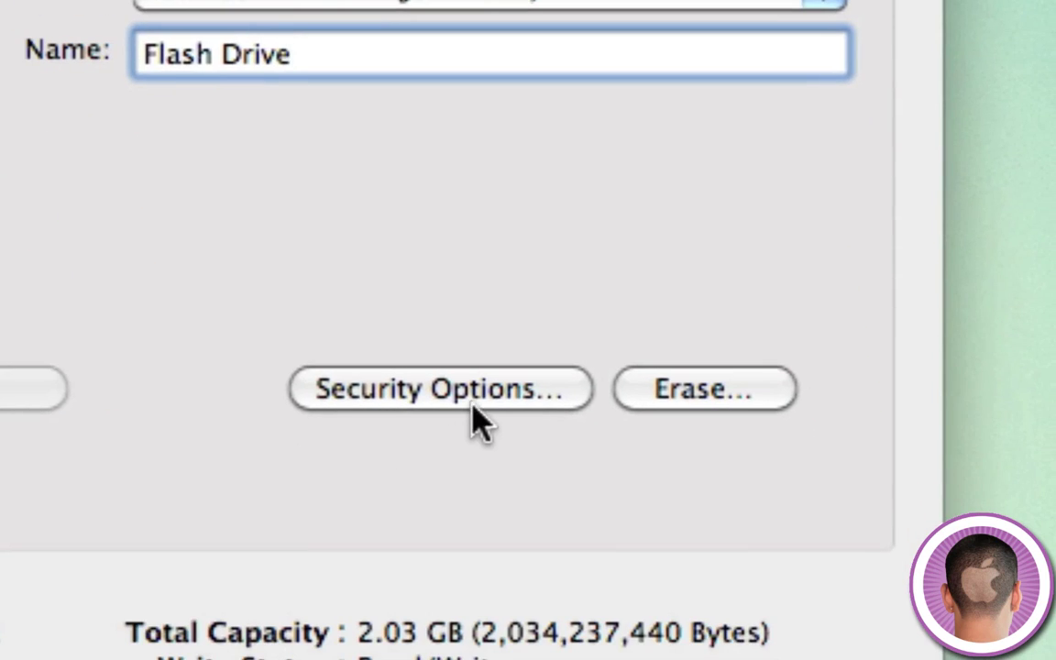
click(477, 391)
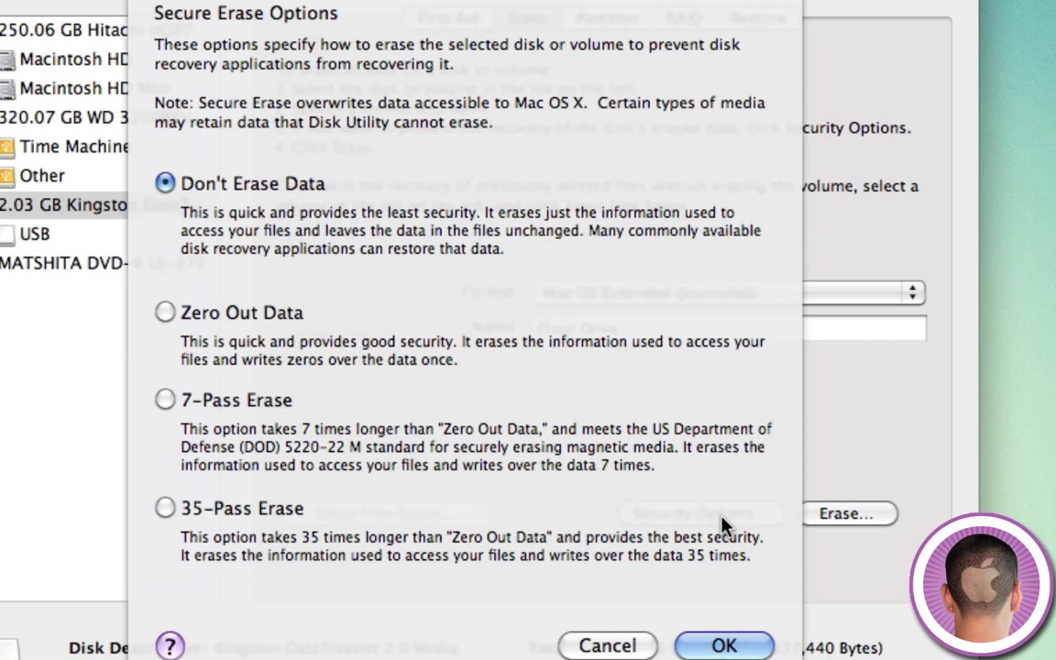
click(166, 312)
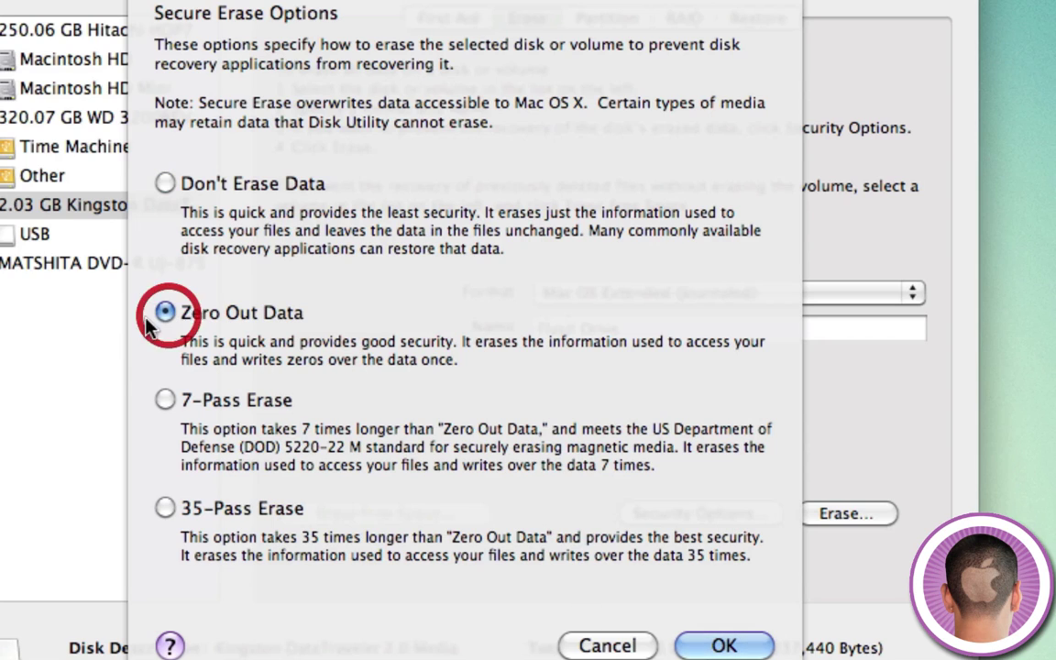
click(165, 183)
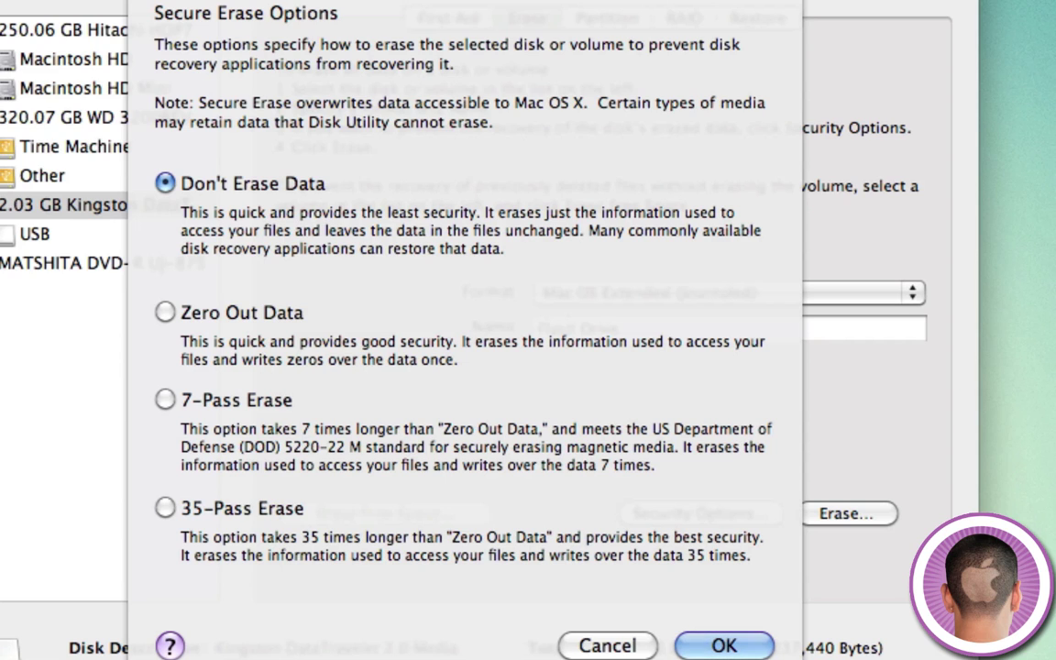
click(711, 645)
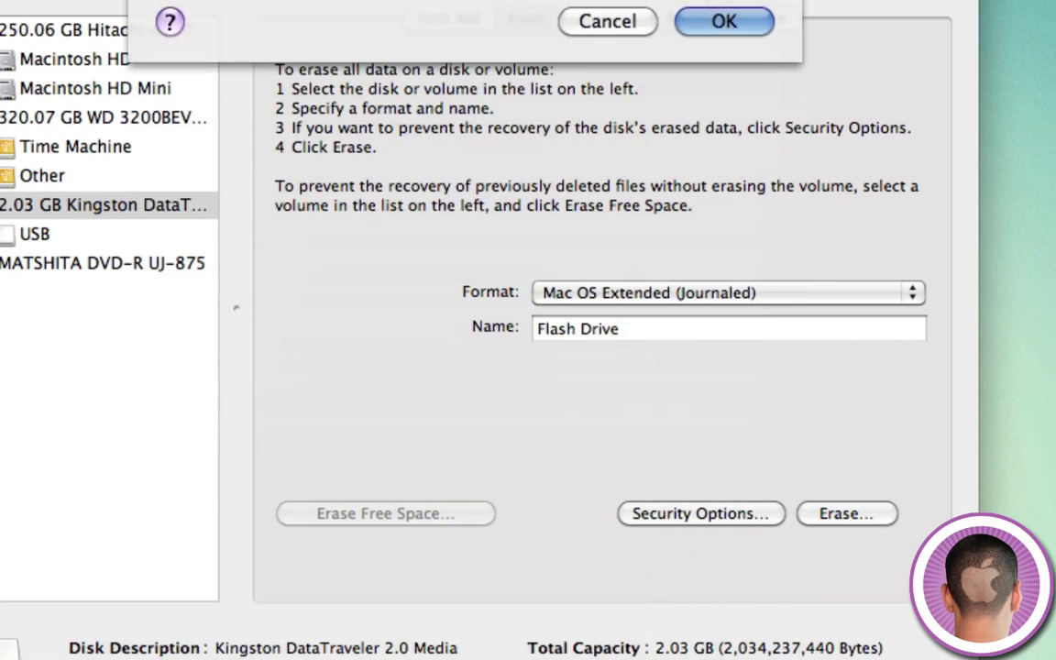
Erase the Kingston drive, confirming the wipe of all its data
click(845, 515)
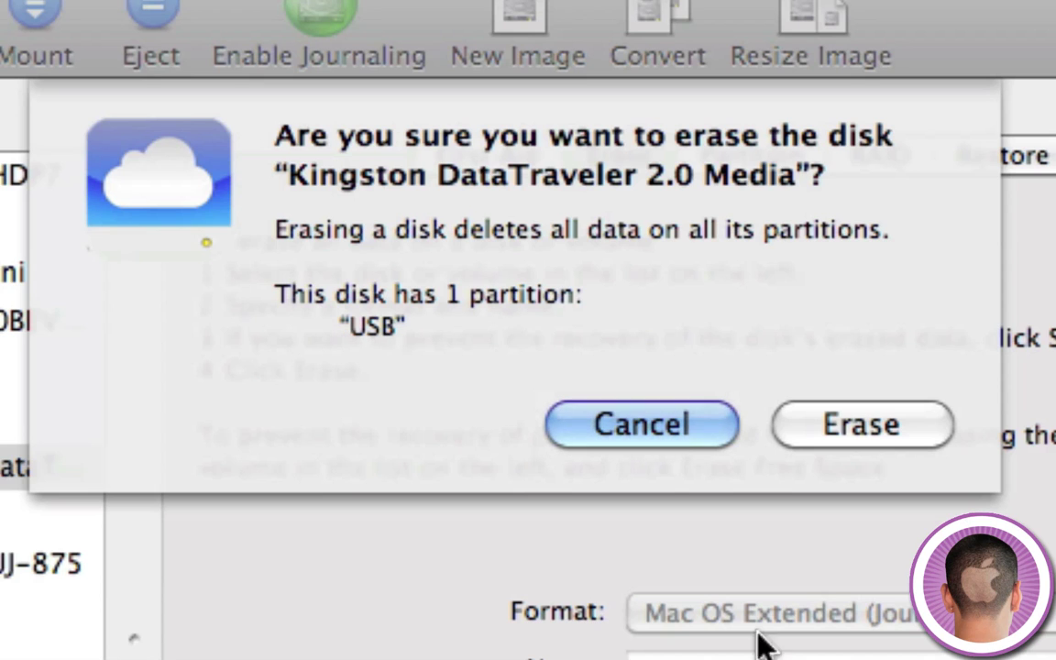
click(887, 427)
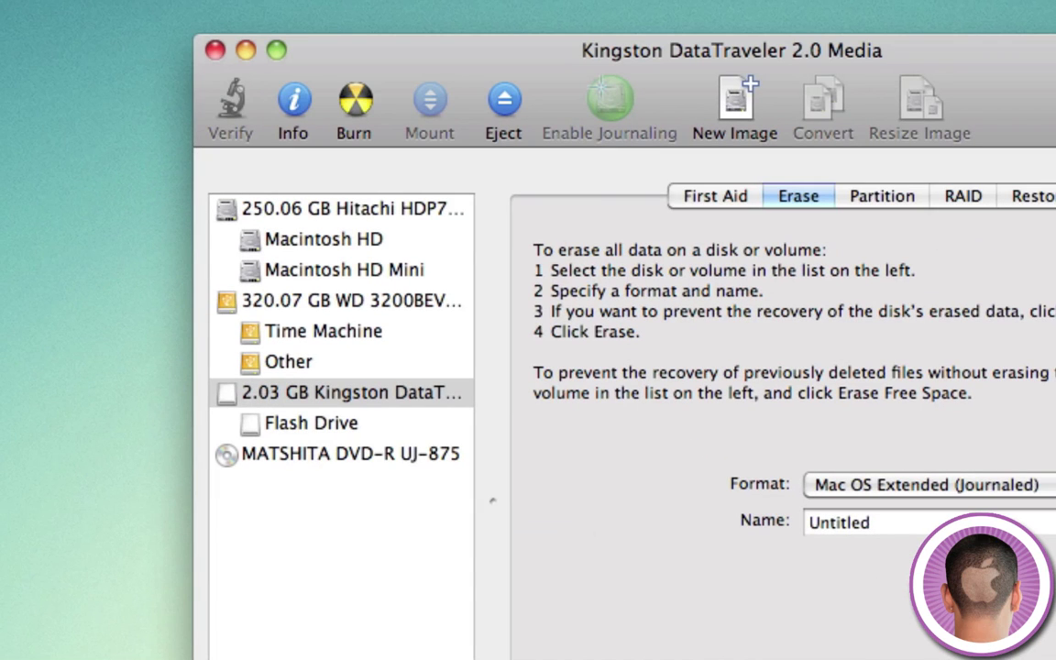
Check the empty Flash Drive volume in a new Finder window, then quit Disk Utility
click(364, 427)
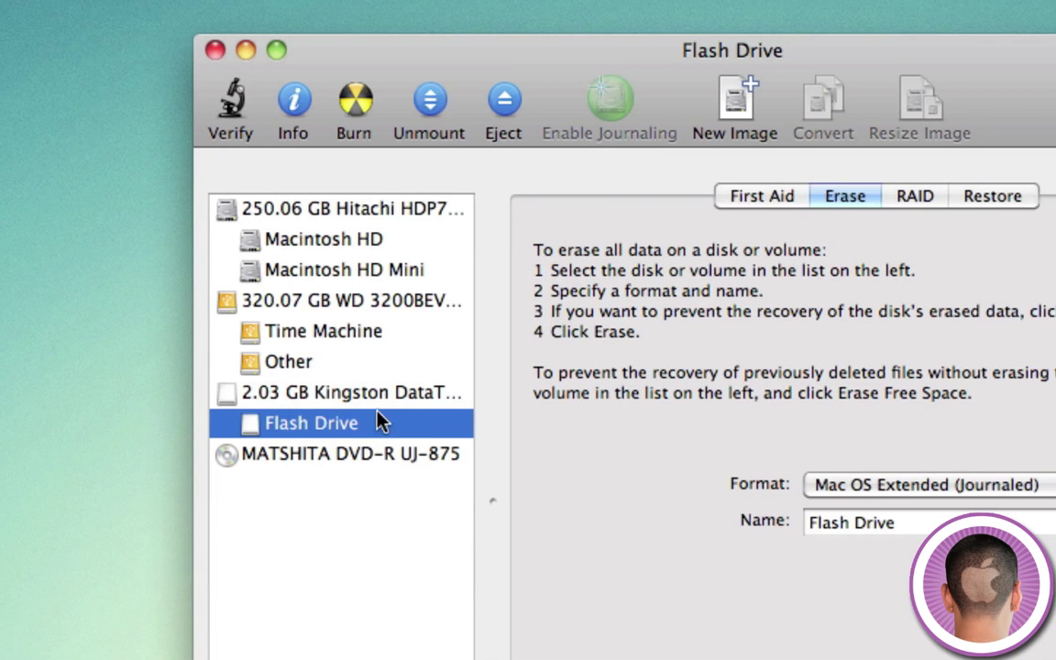
click(3, 502)
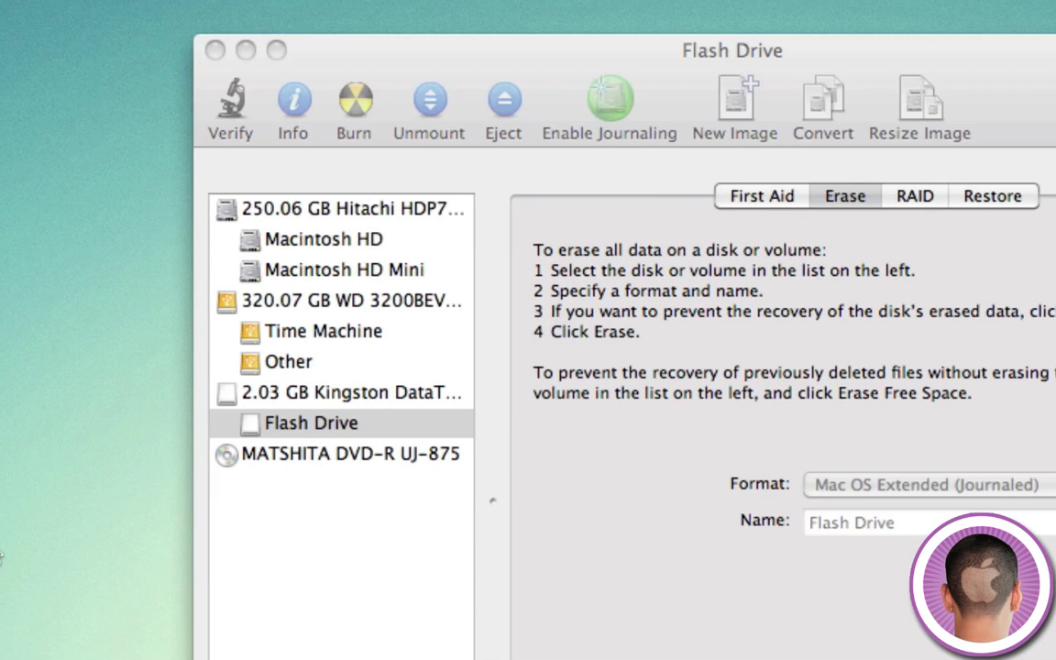
key(super+n)
click(184, 149)
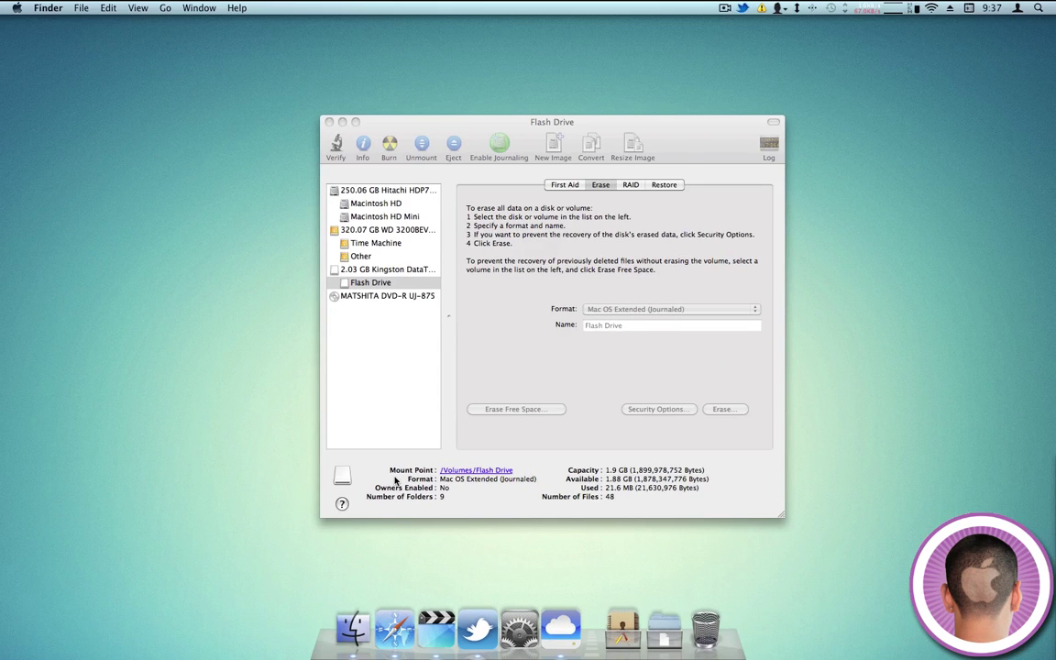
click(401, 444)
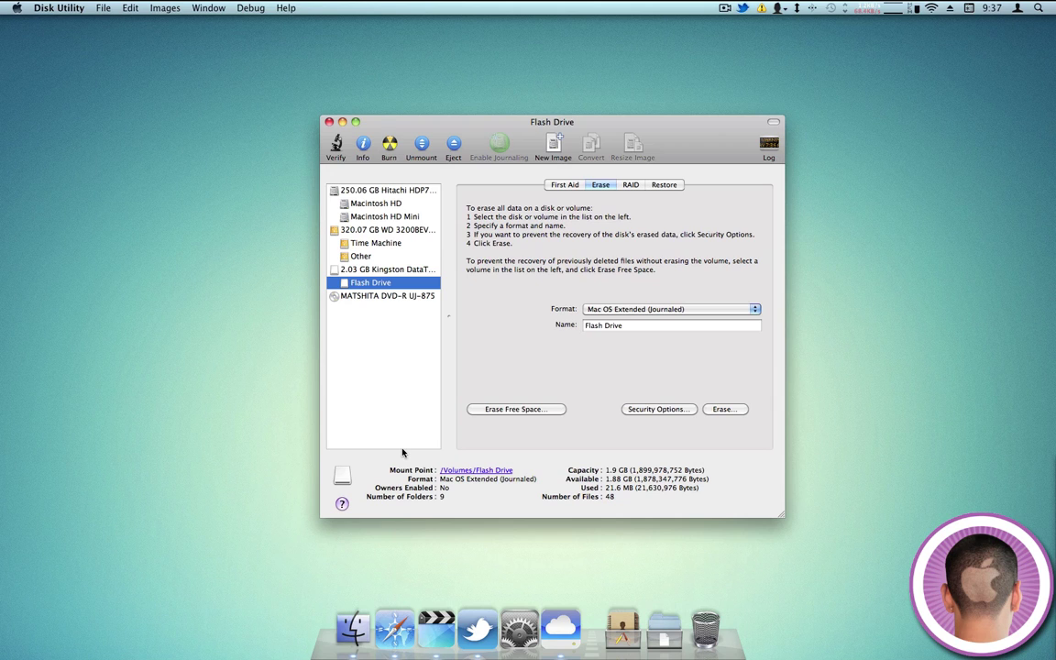
key(super+q)
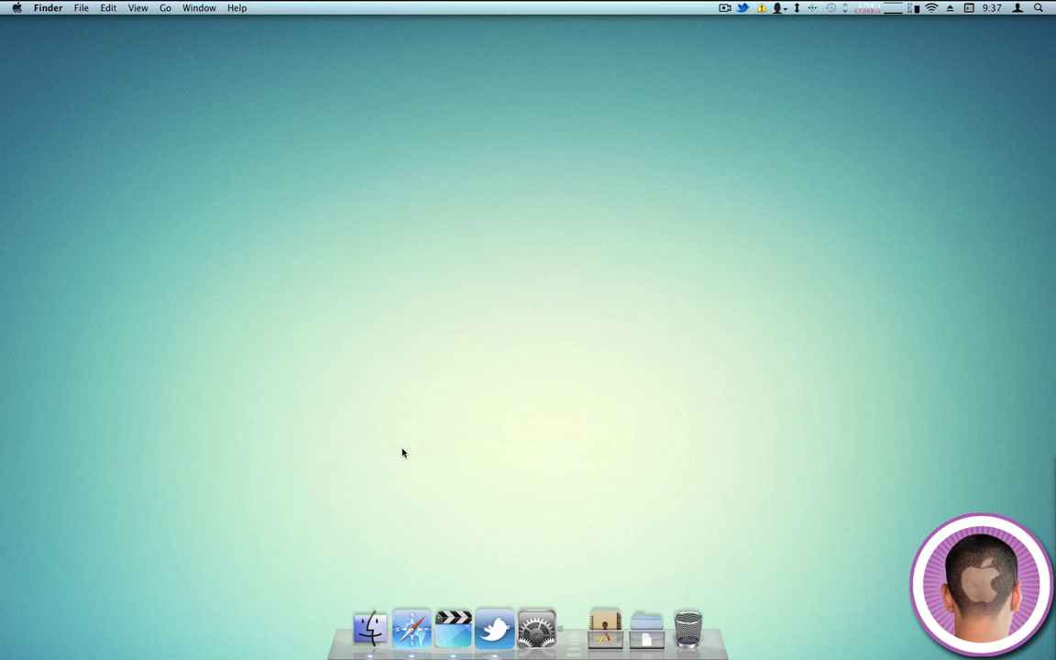